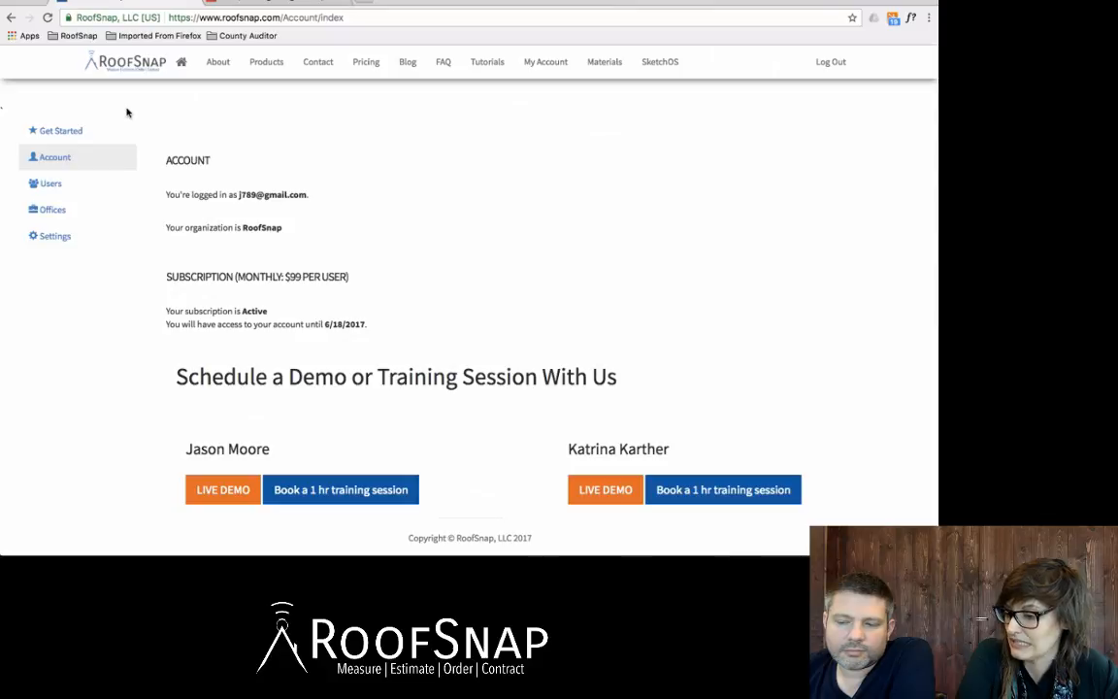
{"action": "left_click", "coordinate": [62, 213]}
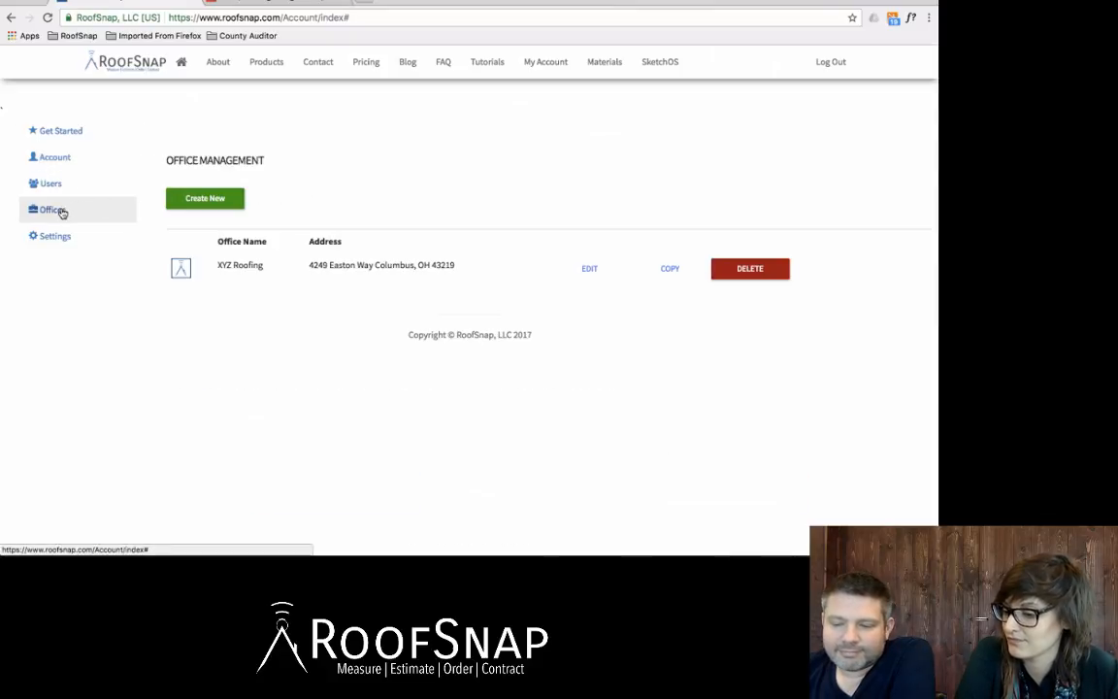
{"action": "left_click", "coordinate": [70, 140]}
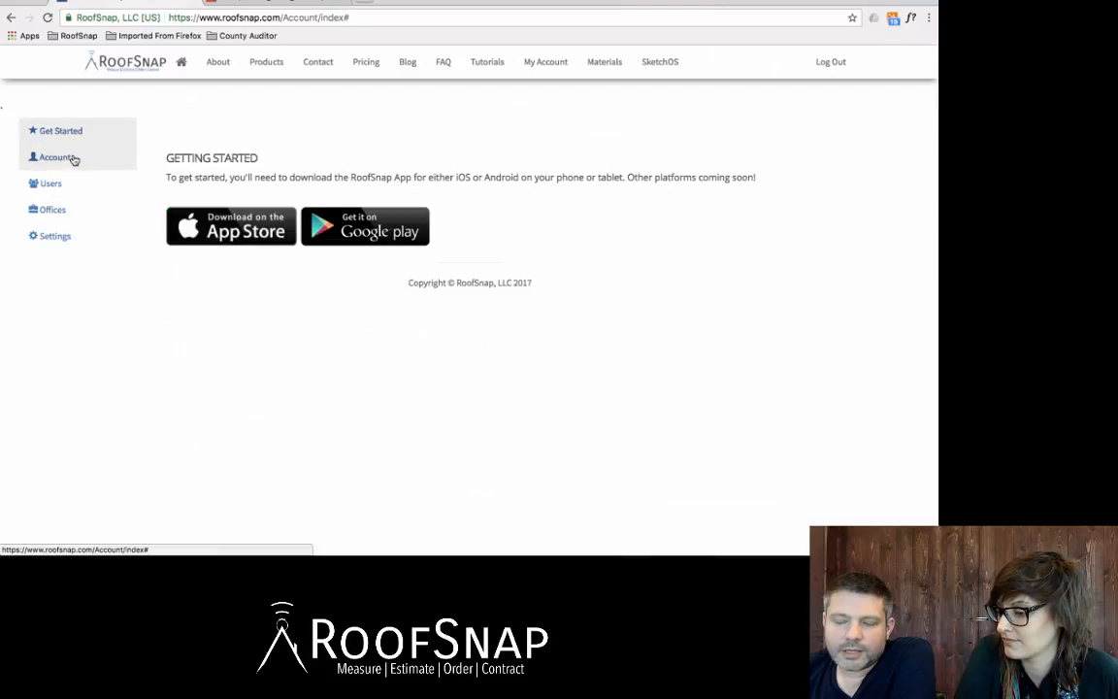
{"action": "left_click", "coordinate": [139, 72]}
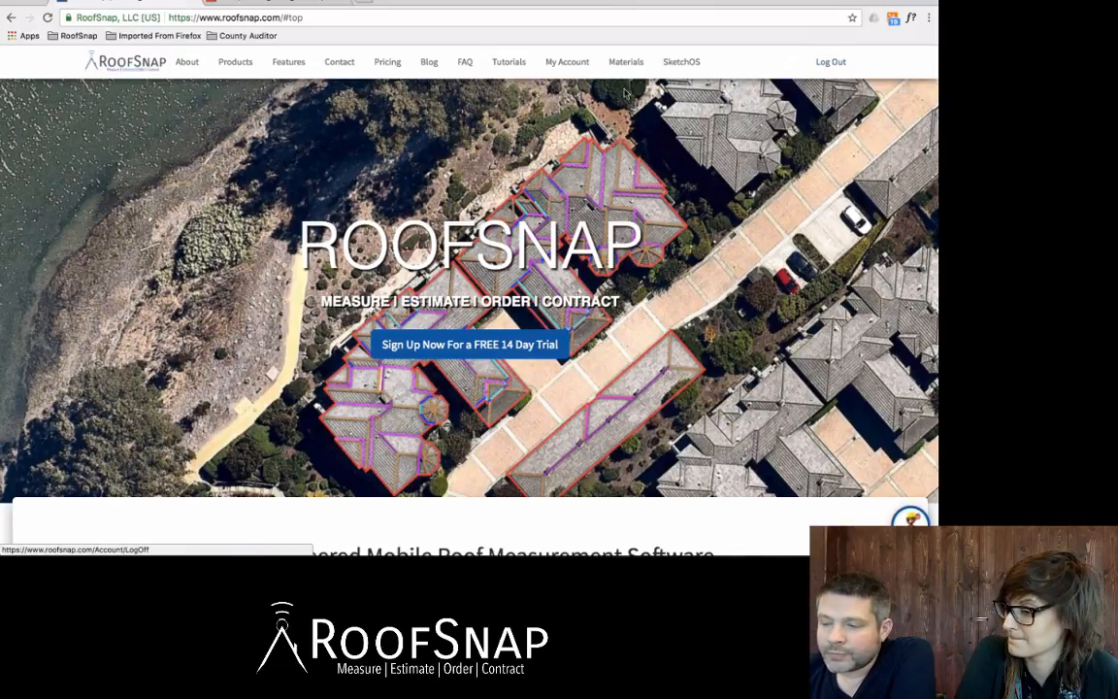
Open the XYZ Roofing office for editing from the account's office list
{"action": "left_click", "coordinate": [568, 65]}
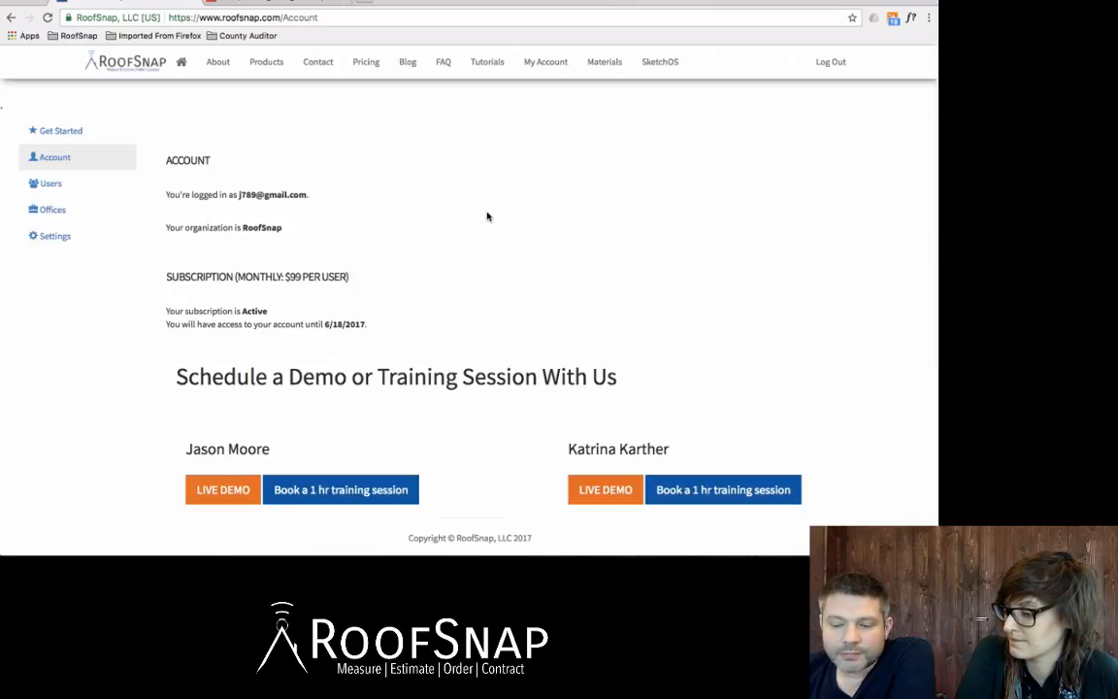
{"action": "left_click", "coordinate": [67, 217]}
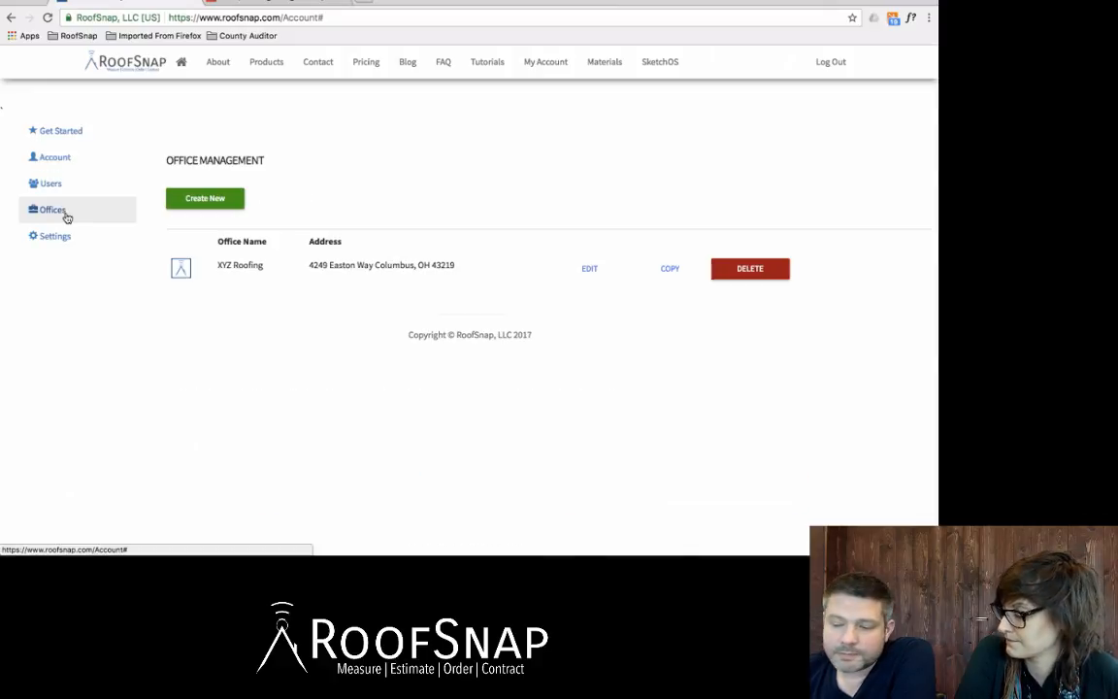
{"action": "left_click", "coordinate": [592, 272]}
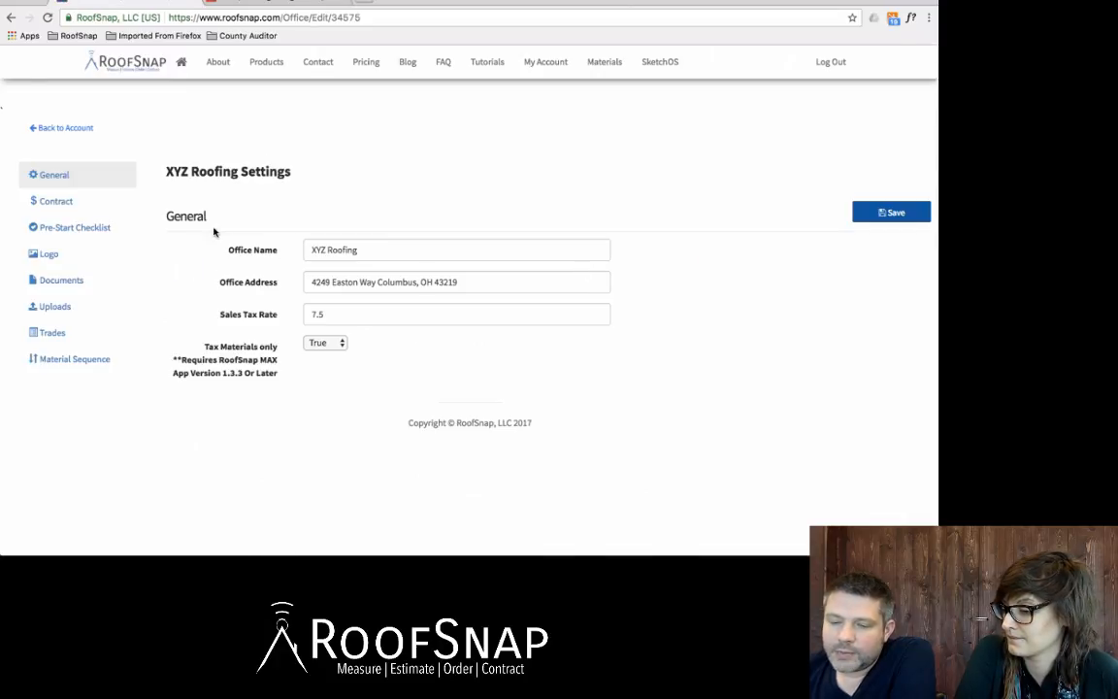
Add a new trade named "Roofing" to the XYZ Roofing office's material categories
{"action": "left_click", "coordinate": [54, 333]}
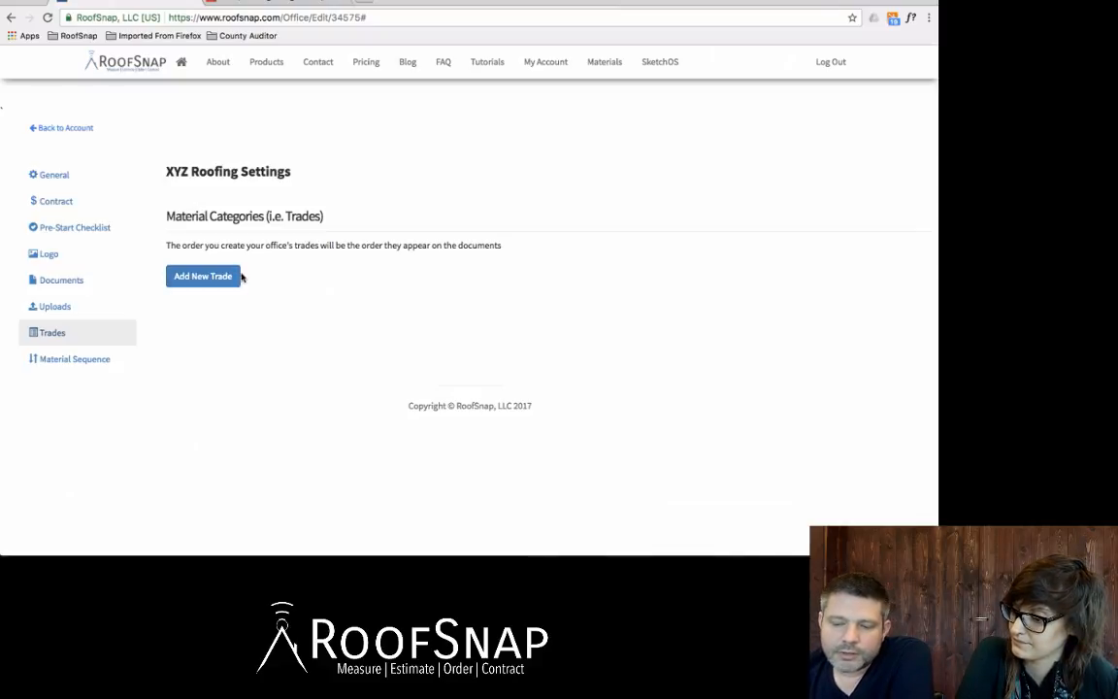
{"action": "left_click", "coordinate": [210, 278]}
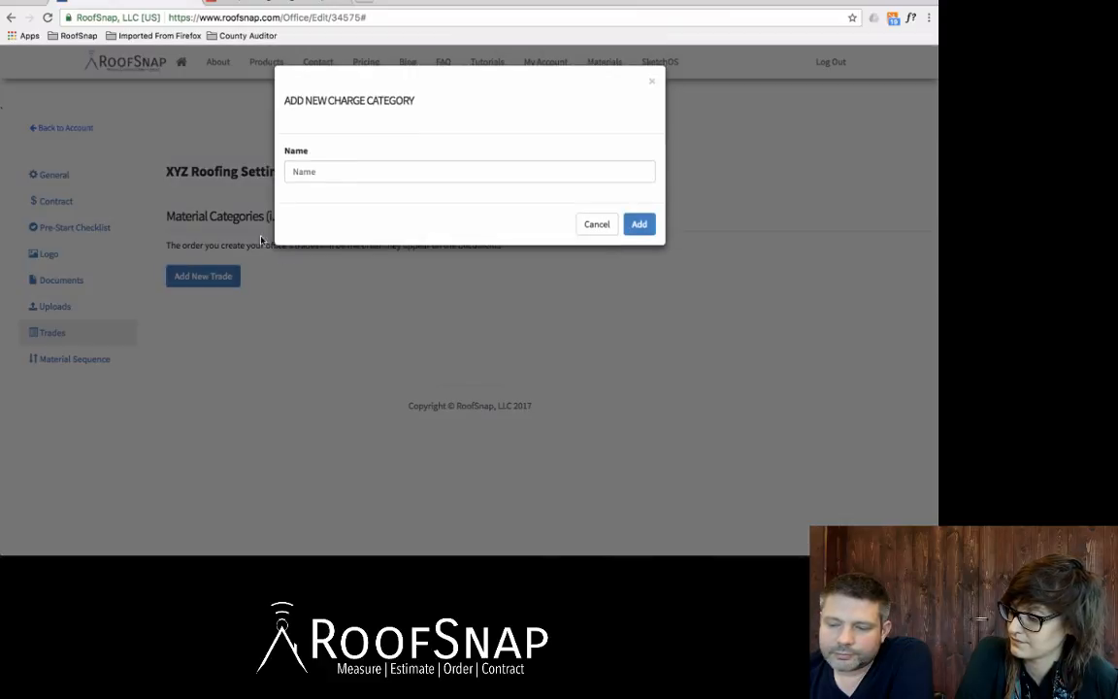
{"action": "left_click", "coordinate": [371, 169]}
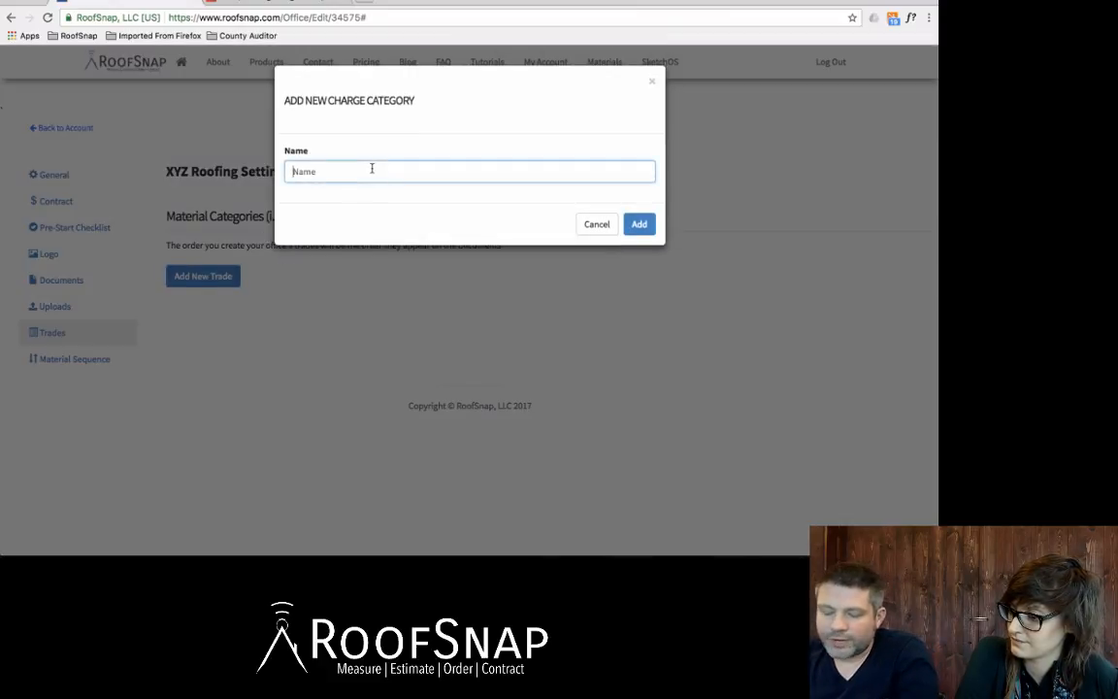
{"action": "type", "text": "R"}
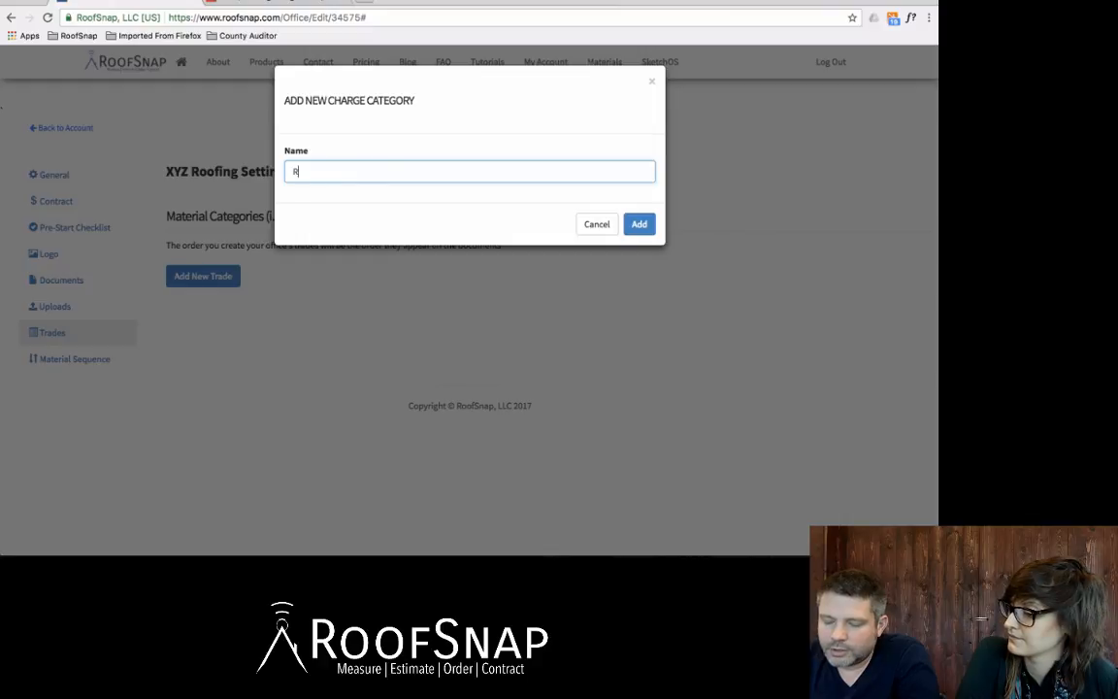
{"action": "type", "text": "oofing"}
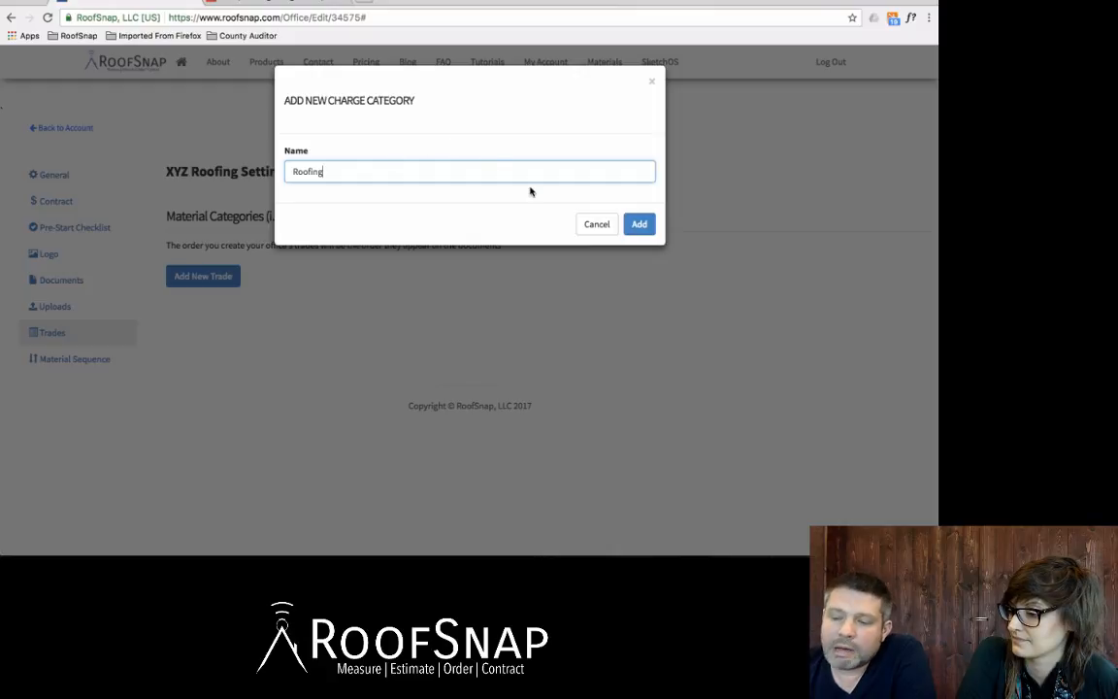
{"action": "left_click", "coordinate": [634, 227]}
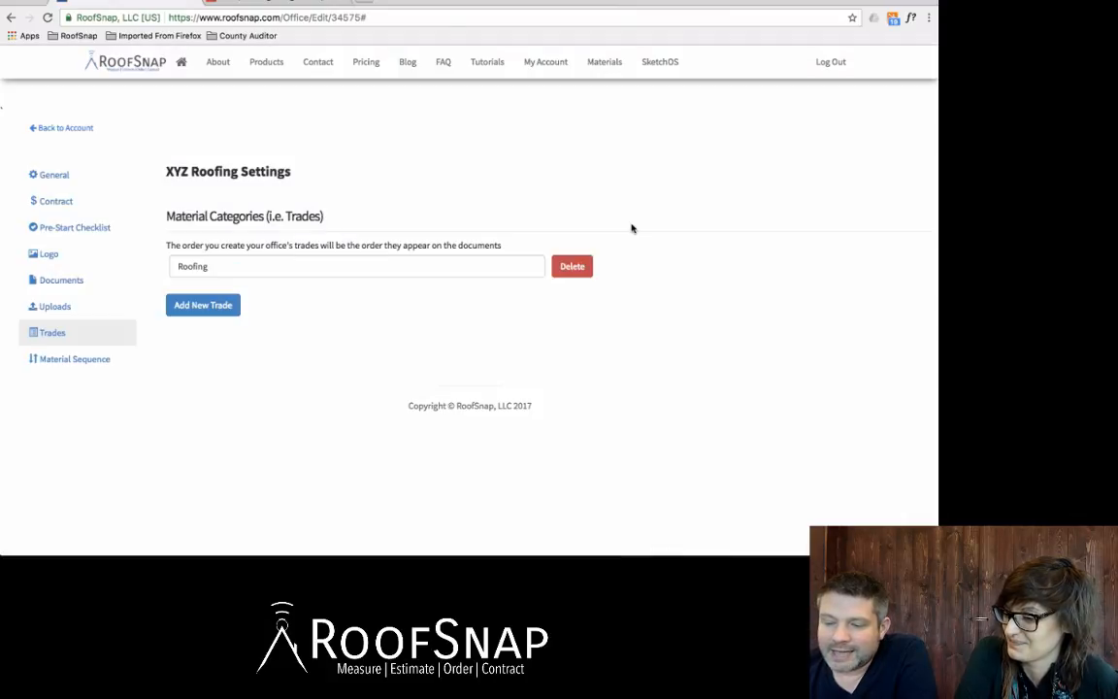
Add another trade named "Gutters" to the office's material categories
{"action": "left_click", "coordinate": [196, 306]}
{"action": "left_click", "coordinate": [361, 173]}
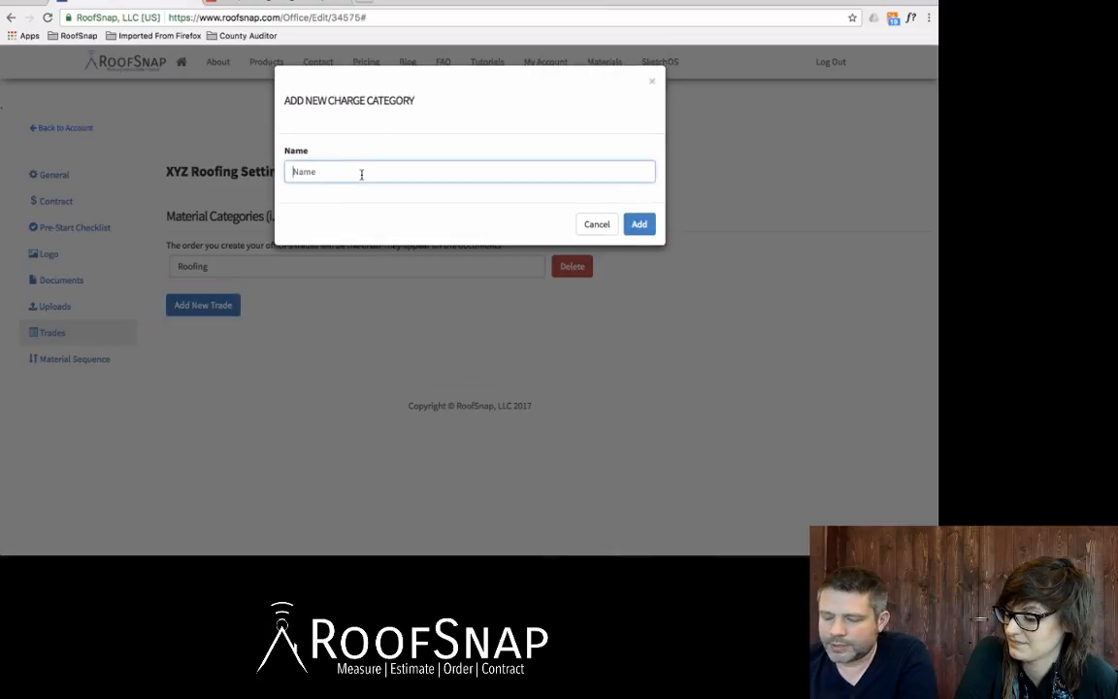
{"action": "type", "text": "Gutters"}
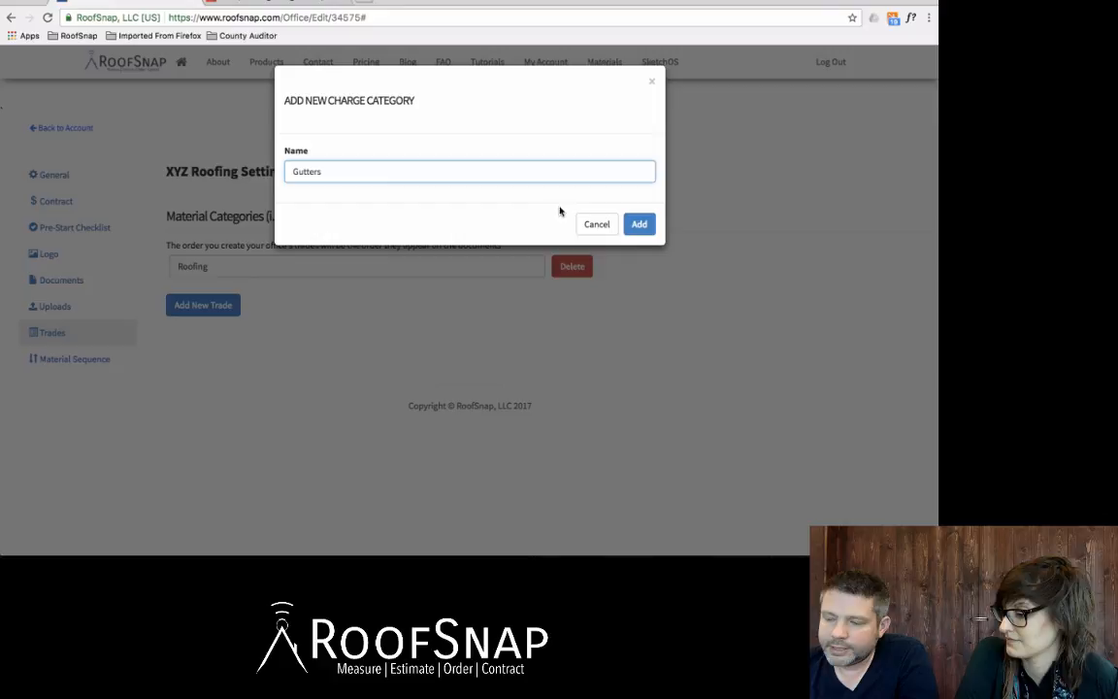
{"action": "left_click", "coordinate": [635, 224]}
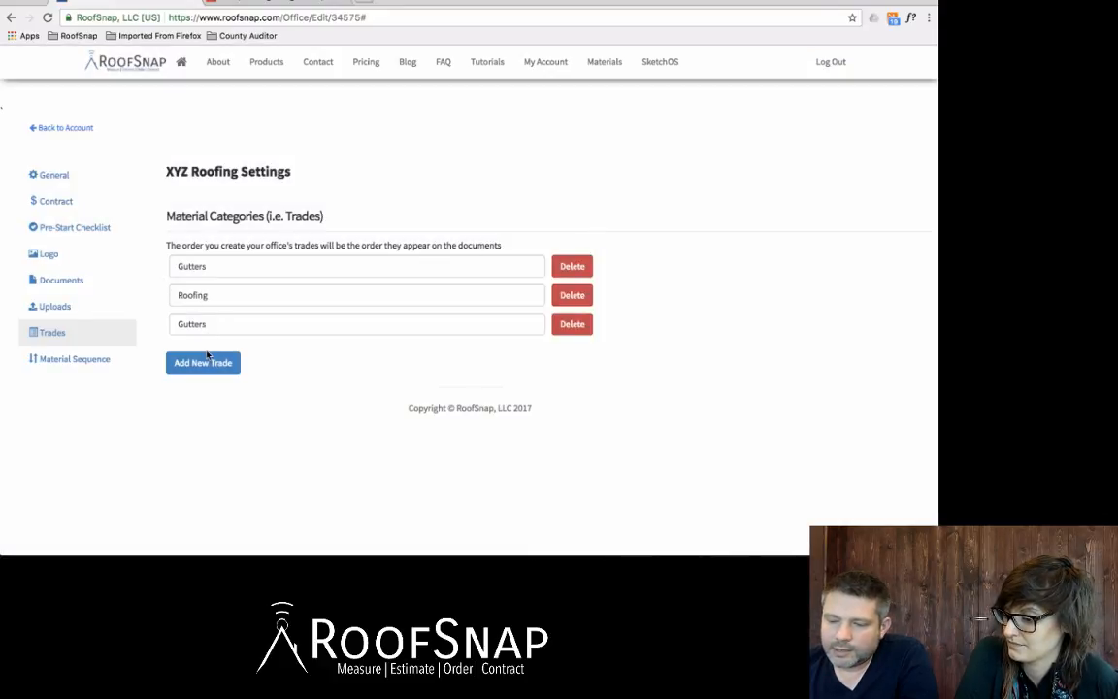
Add a third trade named "Siding" to the office's material categories
{"action": "left_click", "coordinate": [206, 364]}
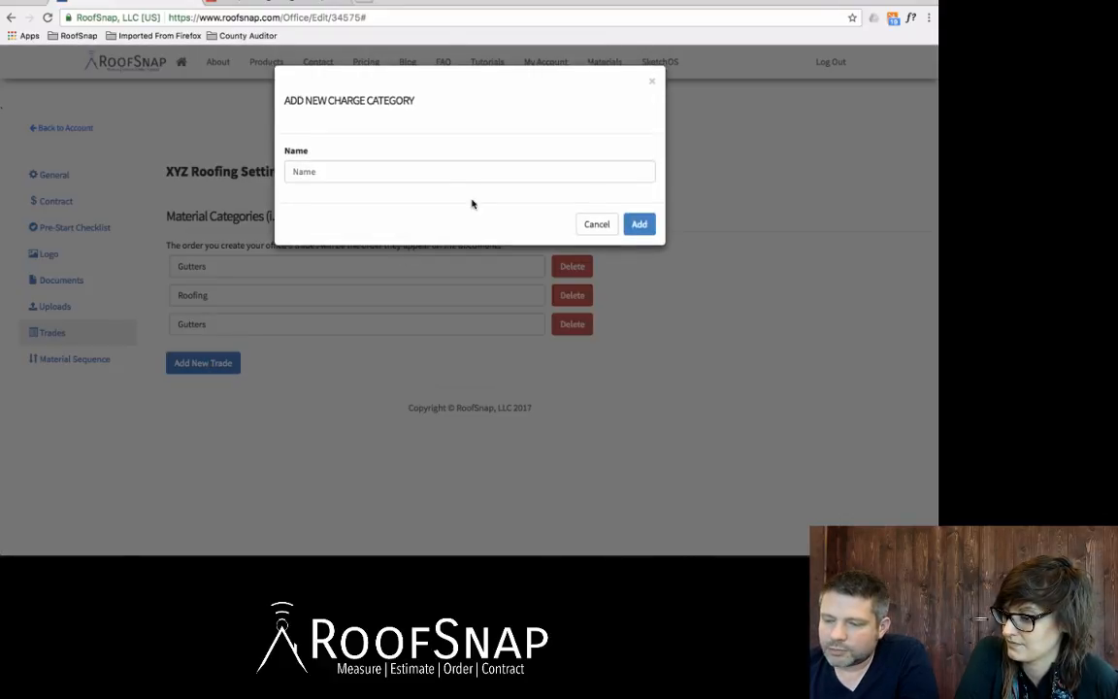
{"action": "left_click", "coordinate": [427, 172]}
{"action": "type", "text": "Siding"}
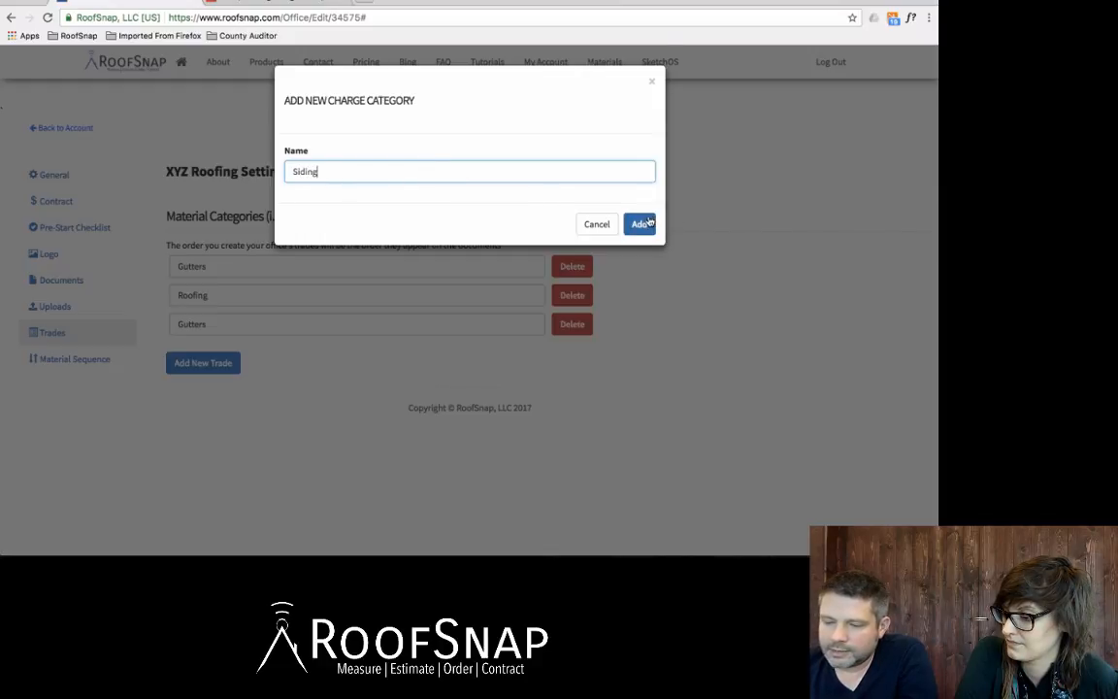
{"action": "left_click", "coordinate": [639, 223]}
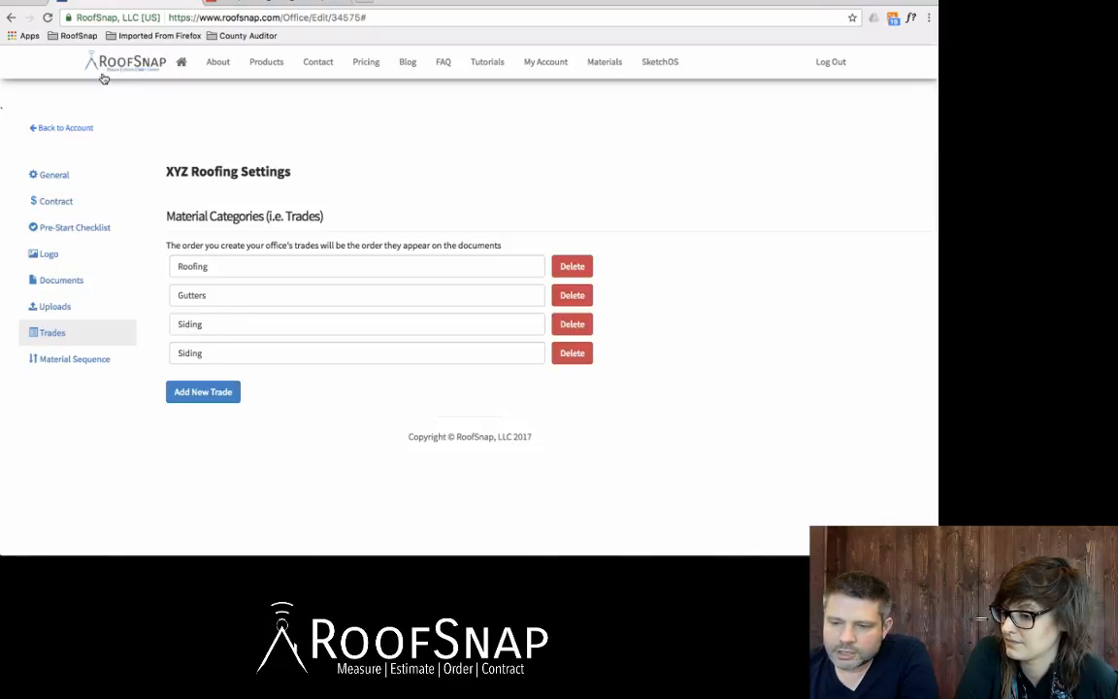
Reload the office settings page and reopen the trades list to check the saved trades
{"action": "left_click", "coordinate": [46, 18]}
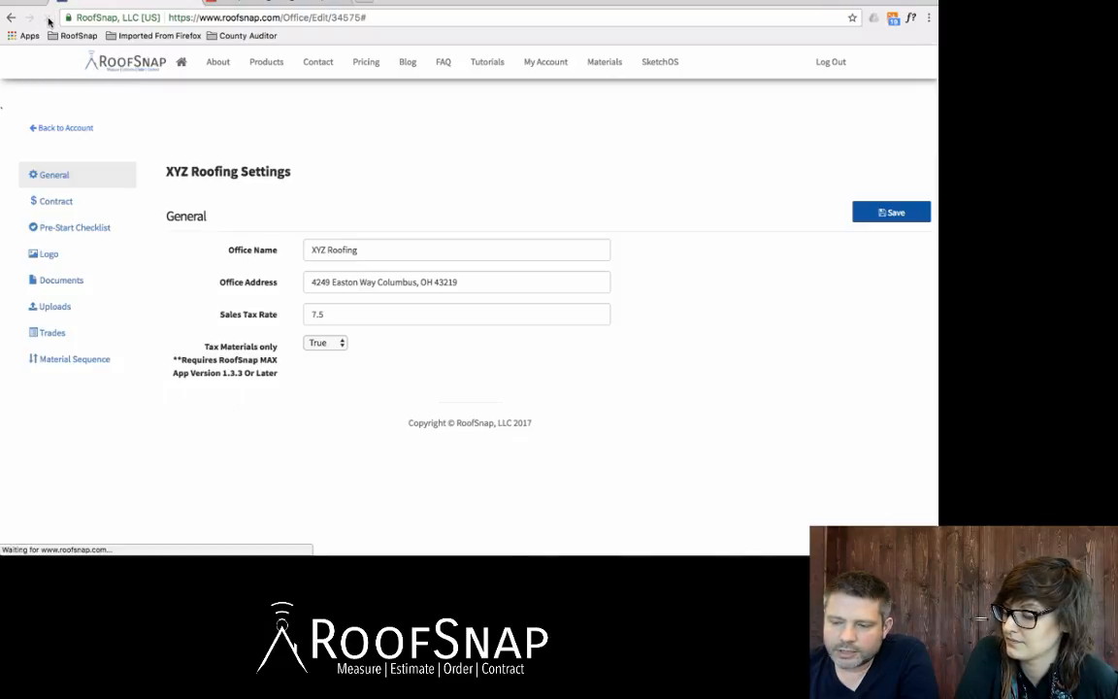
{"action": "left_click", "coordinate": [55, 334]}
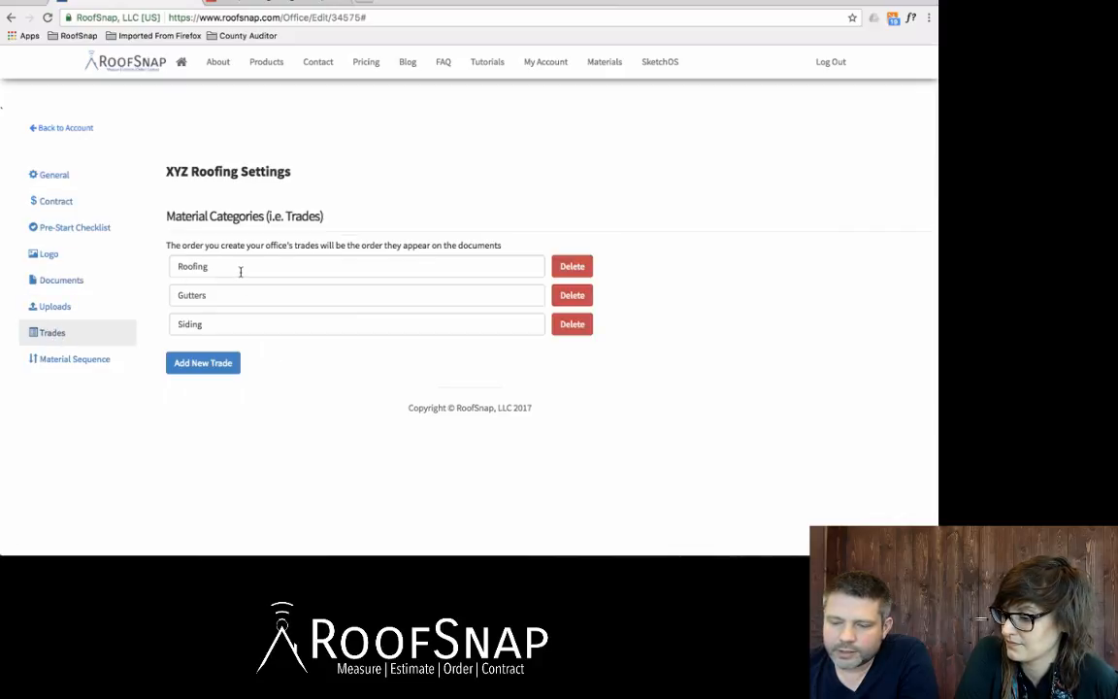
{"action": "left_click", "coordinate": [231, 321]}
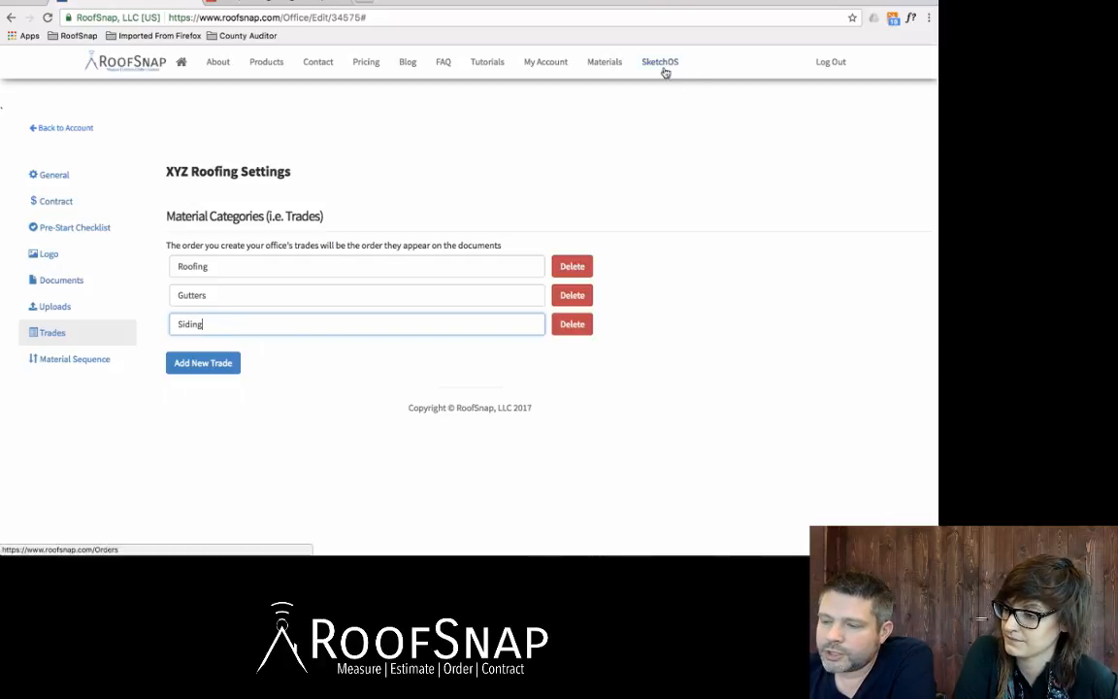
In the office's shingle catalog, assign the Roofing trade to GAF Timberline HD Shingles under Architectural Shingles and save the item settings
{"action": "left_click", "coordinate": [607, 64]}
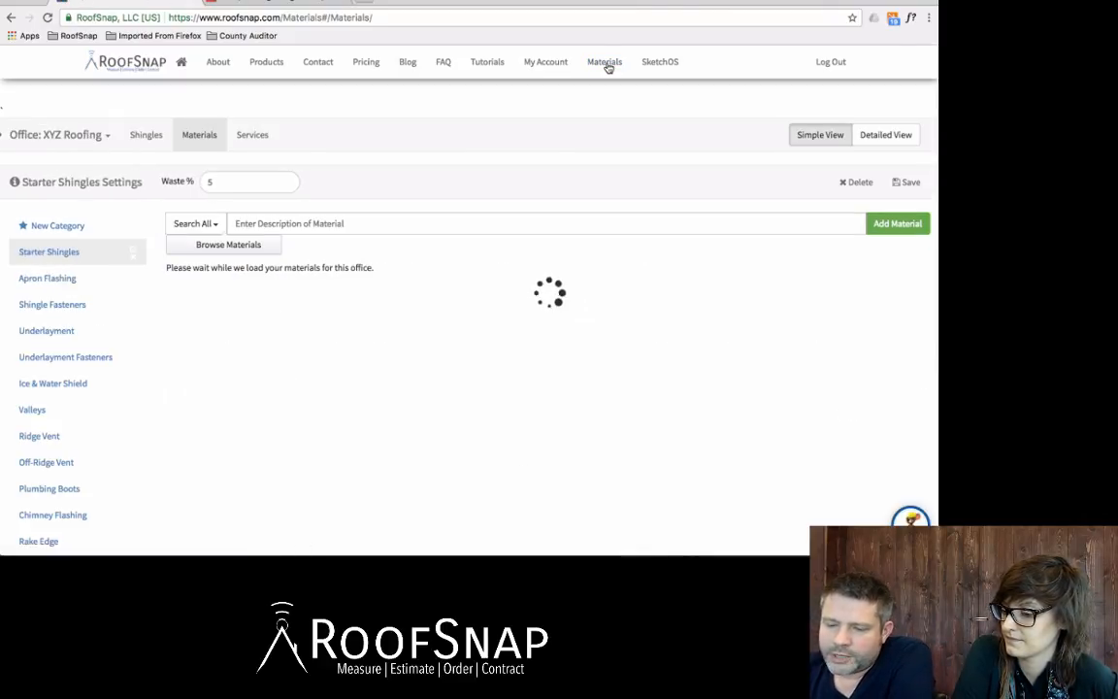
{"action": "left_click", "coordinate": [146, 135]}
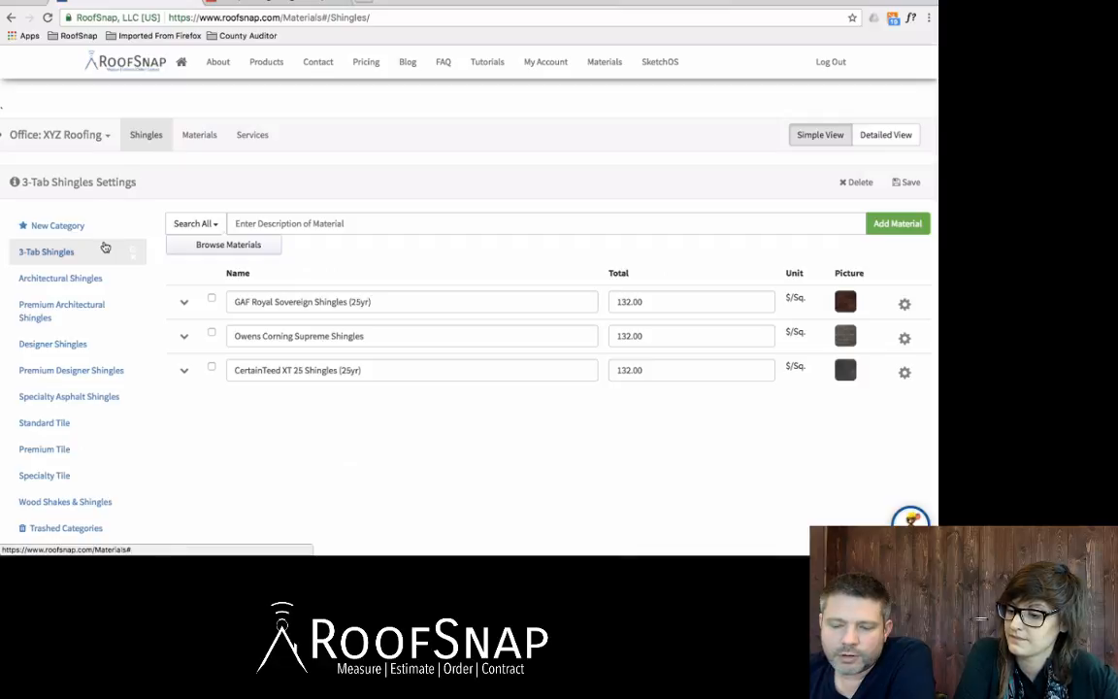
{"action": "left_click", "coordinate": [45, 279]}
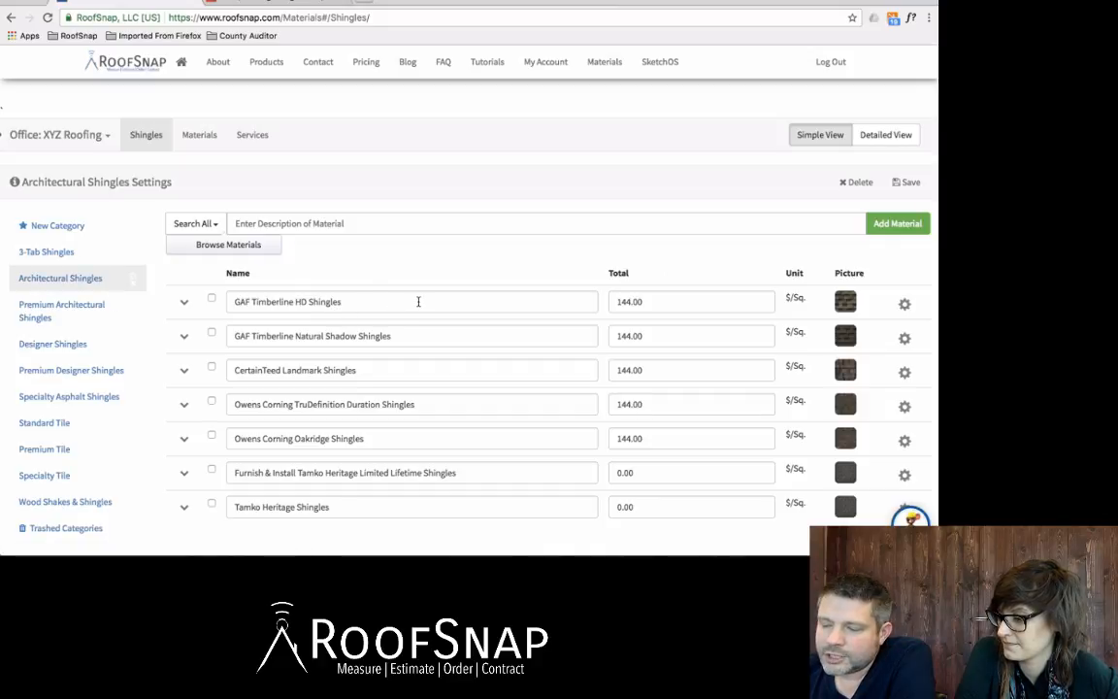
{"action": "left_click", "coordinate": [904, 307]}
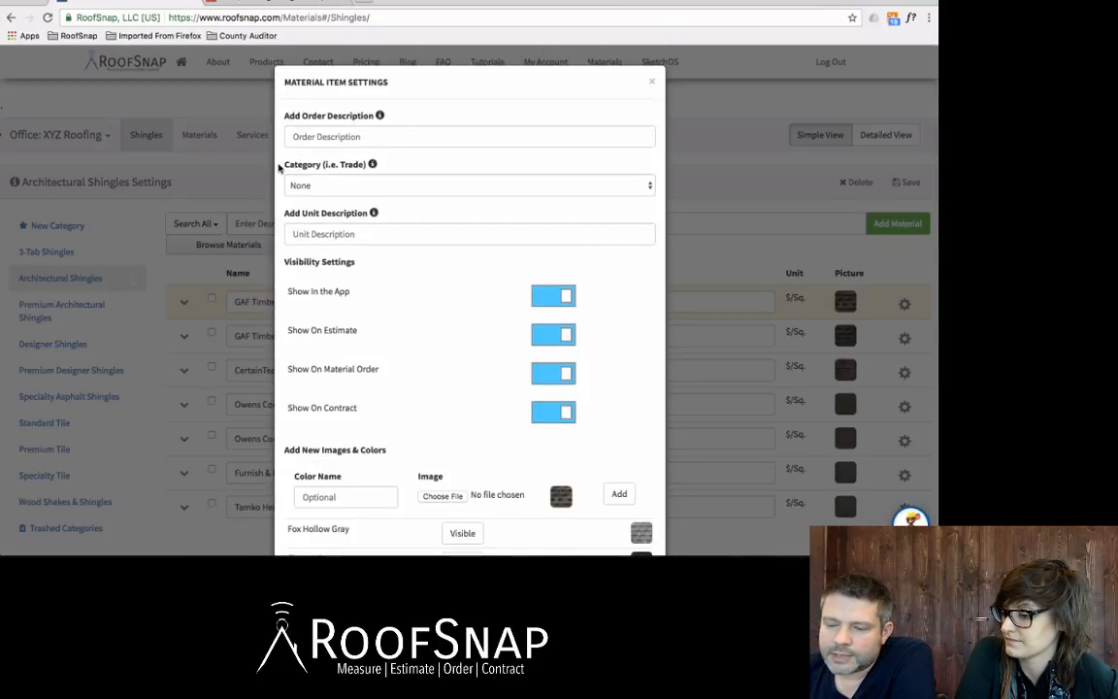
{"action": "left_click_drag", "start_coordinate": [278, 168], "coordinate": [360, 172]}
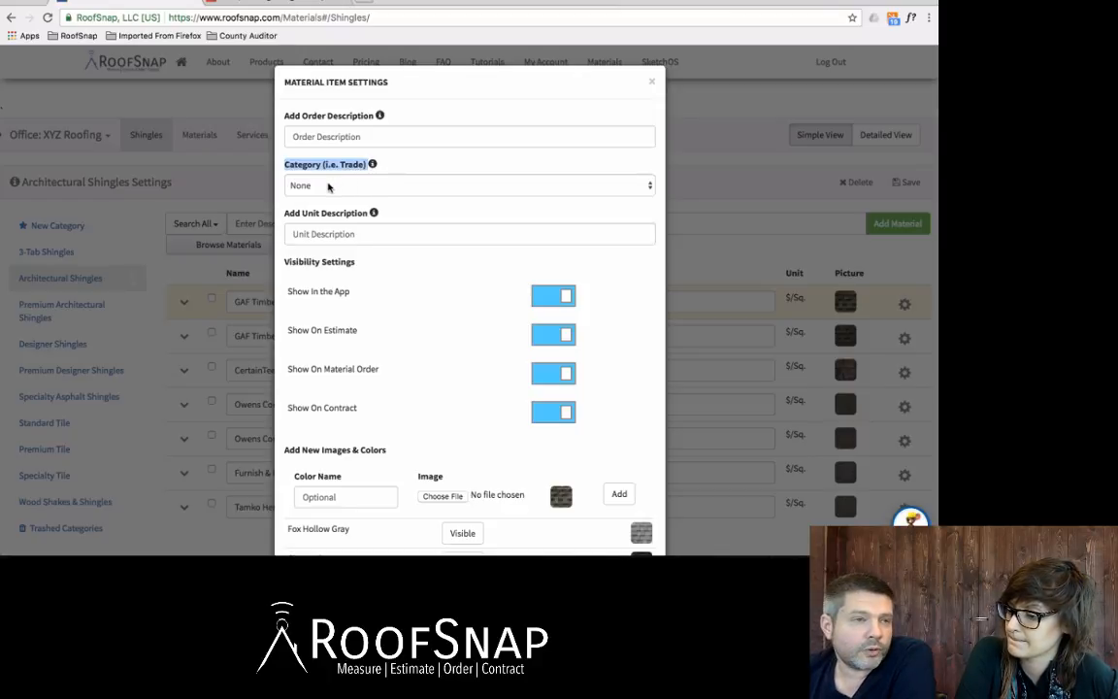
{"action": "left_click", "coordinate": [328, 185]}
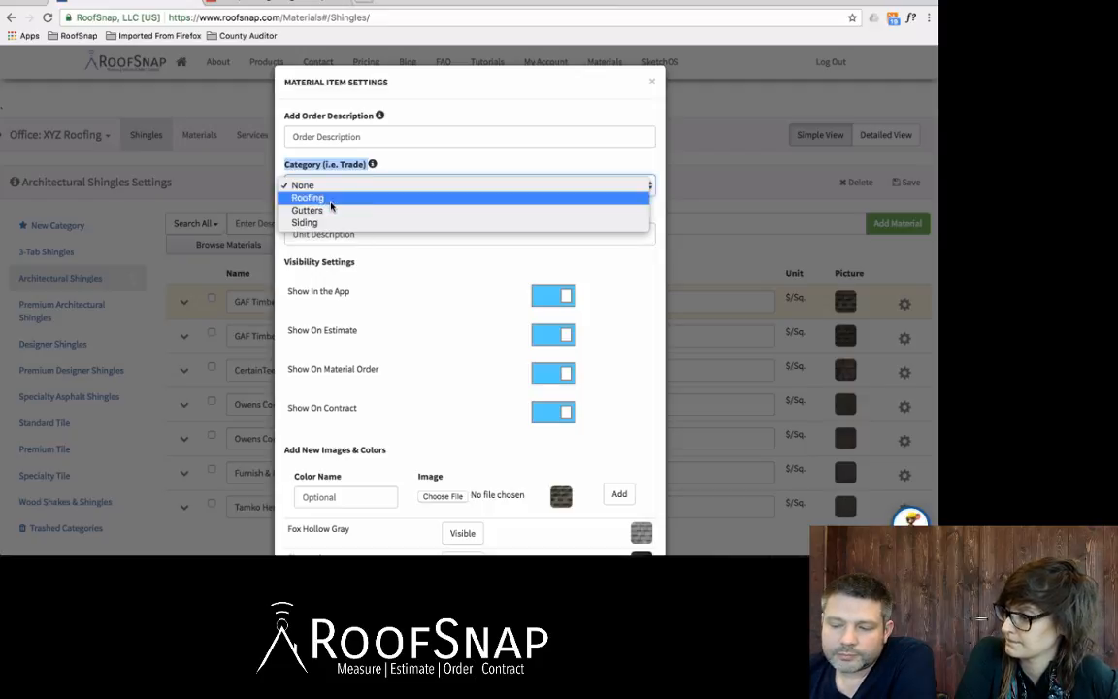
{"action": "left_click", "coordinate": [331, 198]}
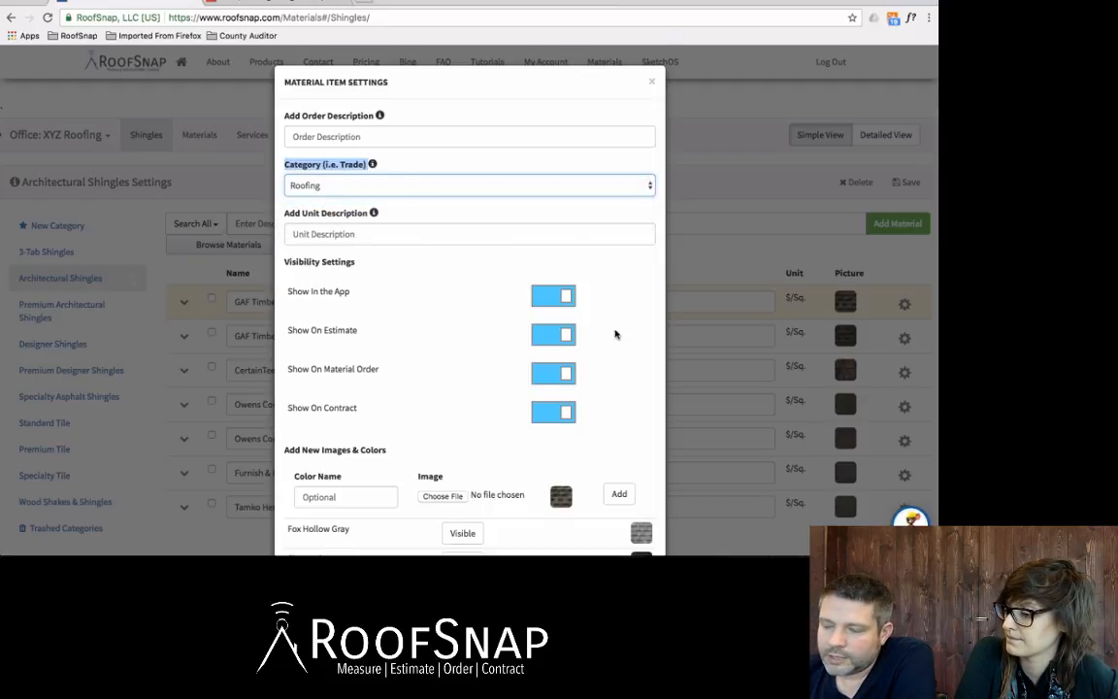
{"action": "scroll", "coordinate": [616, 333], "scroll_direction": "down", "scroll_amount": 5}
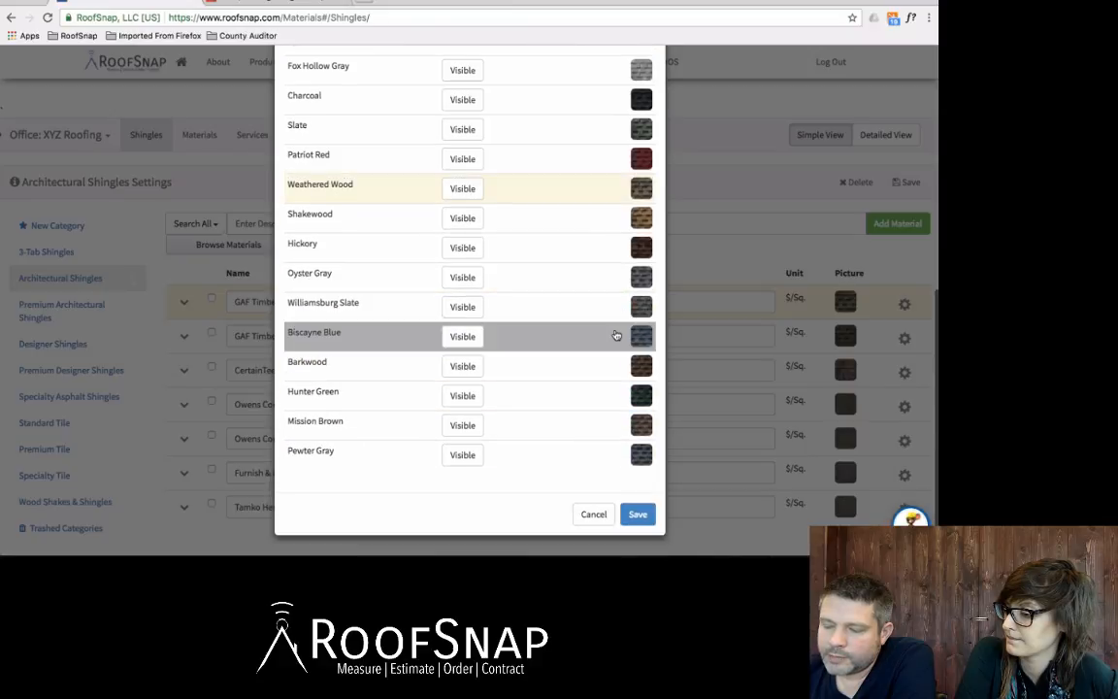
{"action": "left_click", "coordinate": [637, 513]}
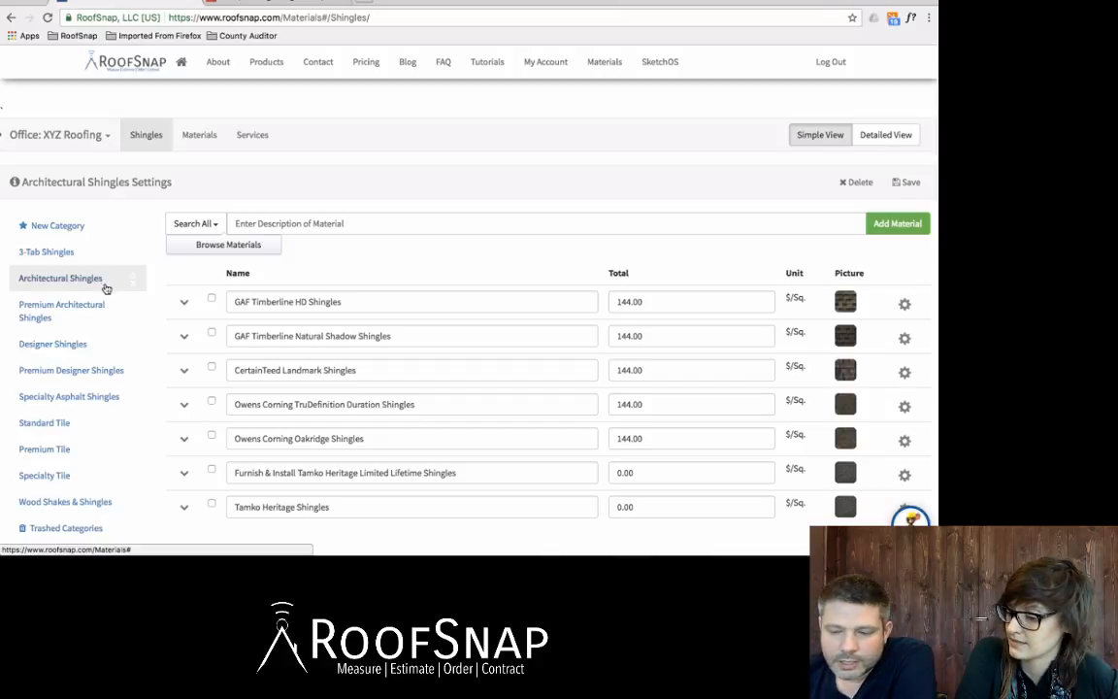
In the materials catalog, assign the Gutters trade to Aluminum Downspouts 2"x3" under Down Spouts and save the item settings
{"action": "left_click", "coordinate": [209, 142]}
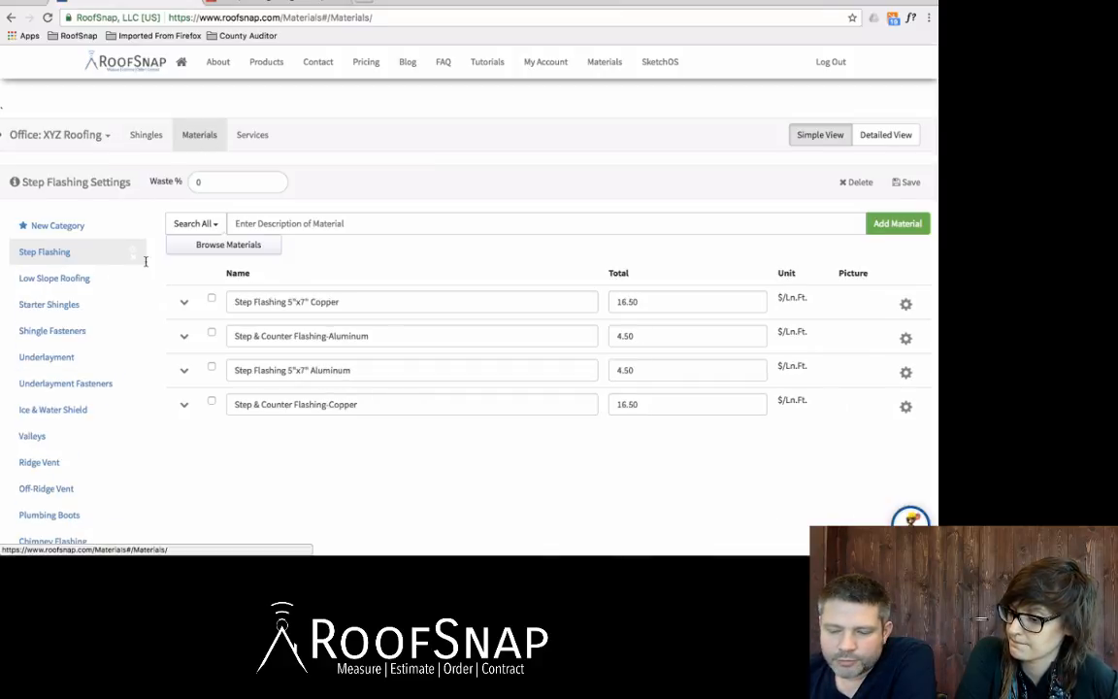
{"action": "scroll", "coordinate": [89, 423], "scroll_direction": "down", "scroll_amount": 2}
{"action": "scroll", "coordinate": [88, 423], "scroll_direction": "down", "scroll_amount": 3}
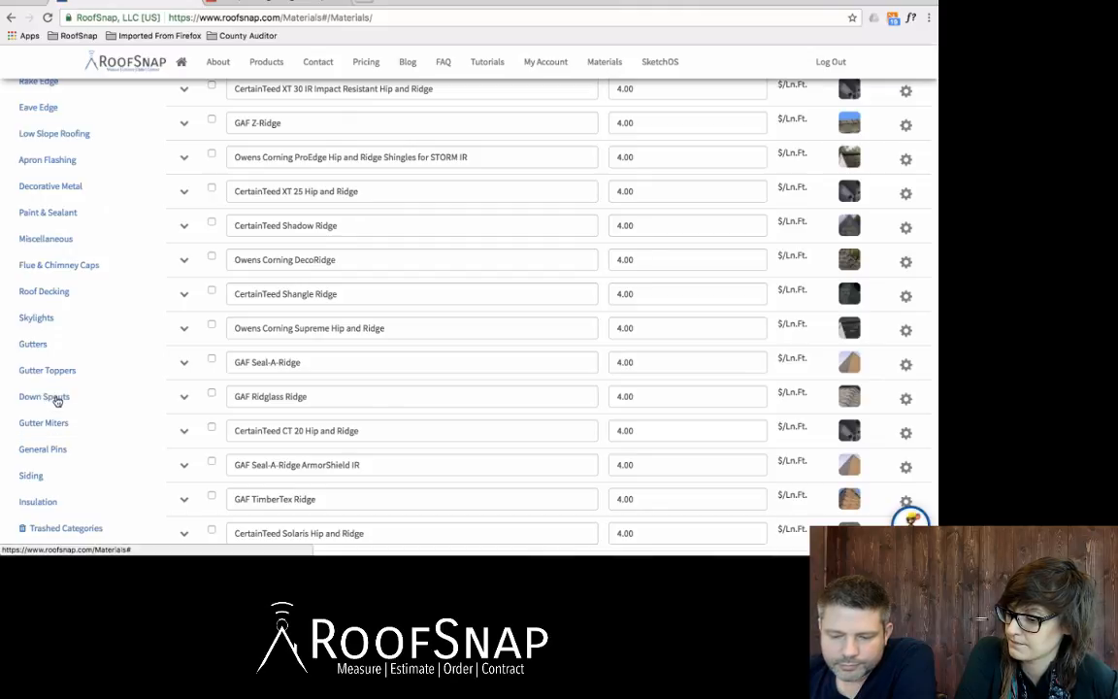
{"action": "left_click", "coordinate": [56, 398]}
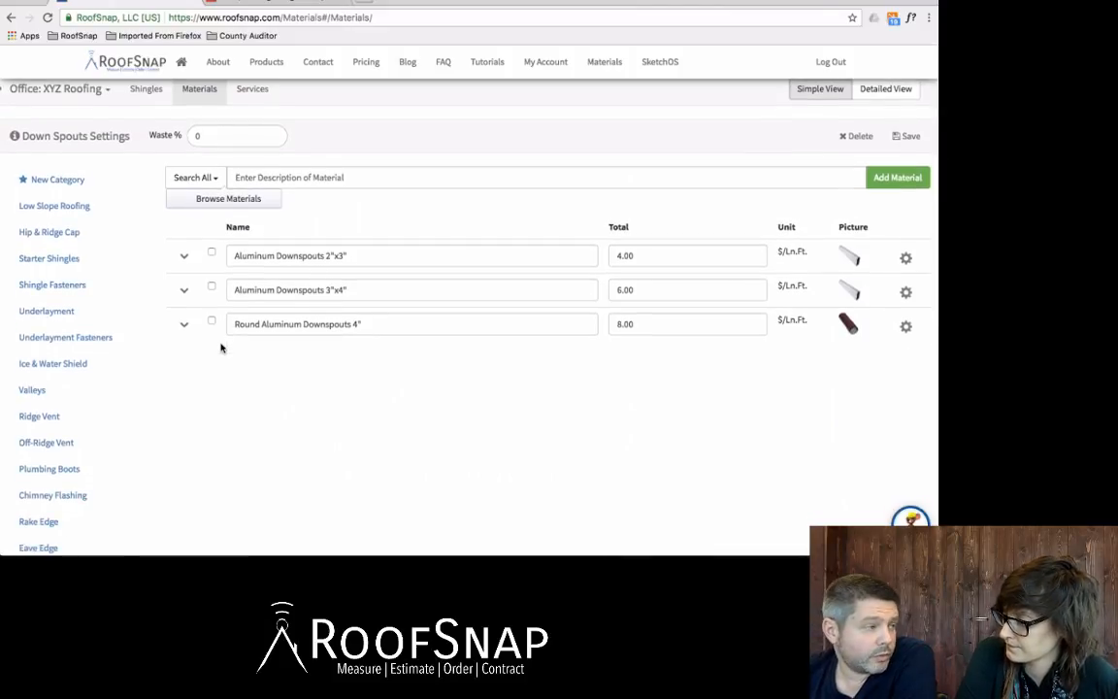
{"action": "left_click", "coordinate": [906, 259]}
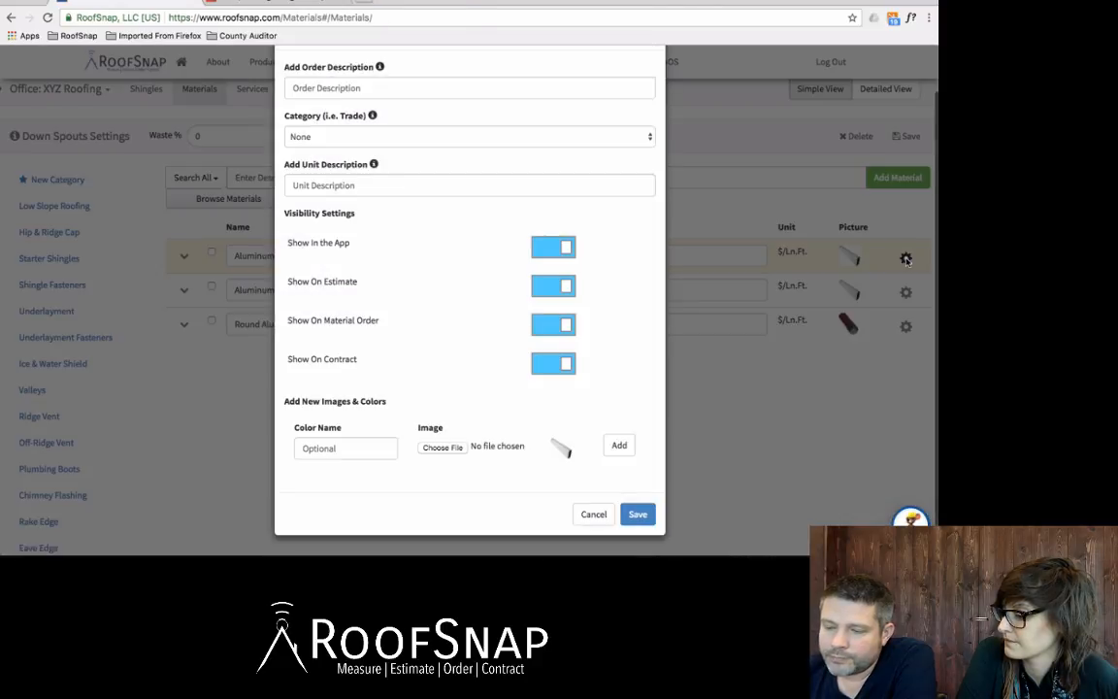
{"action": "left_click", "coordinate": [327, 139]}
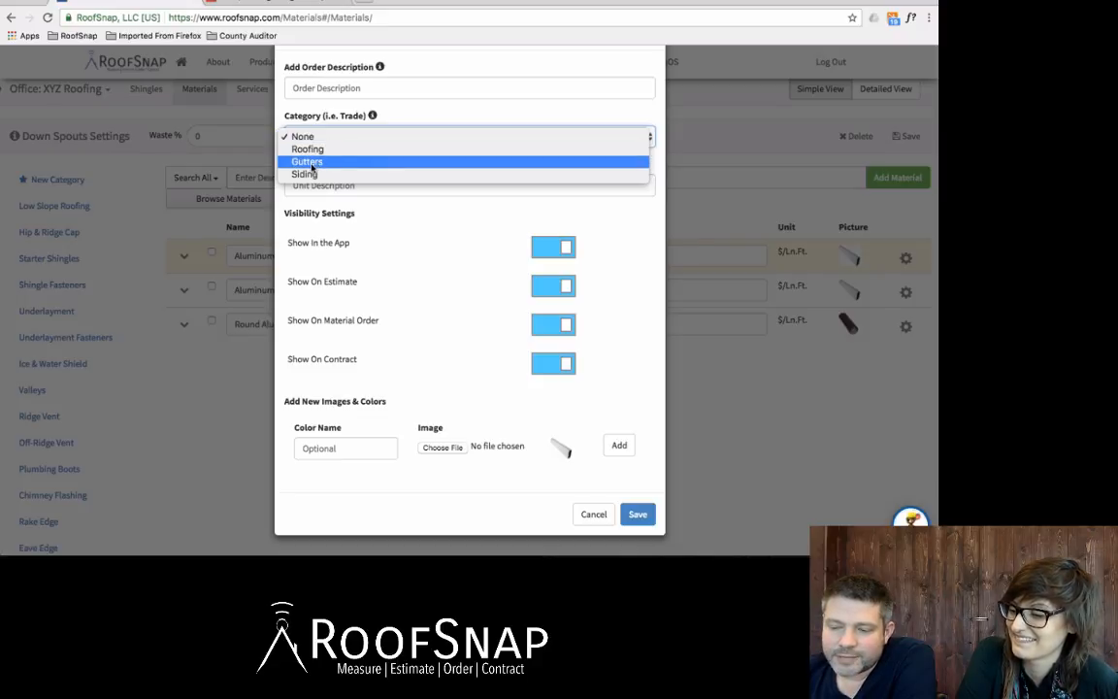
{"action": "left_click", "coordinate": [311, 163]}
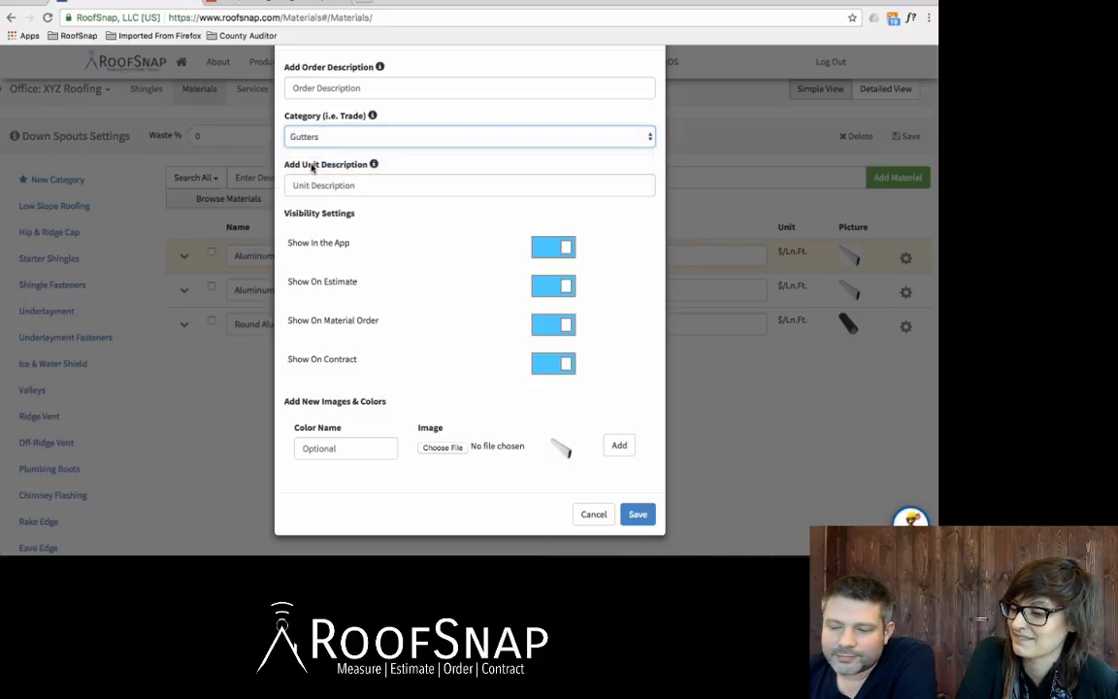
{"action": "left_click", "coordinate": [637, 516]}
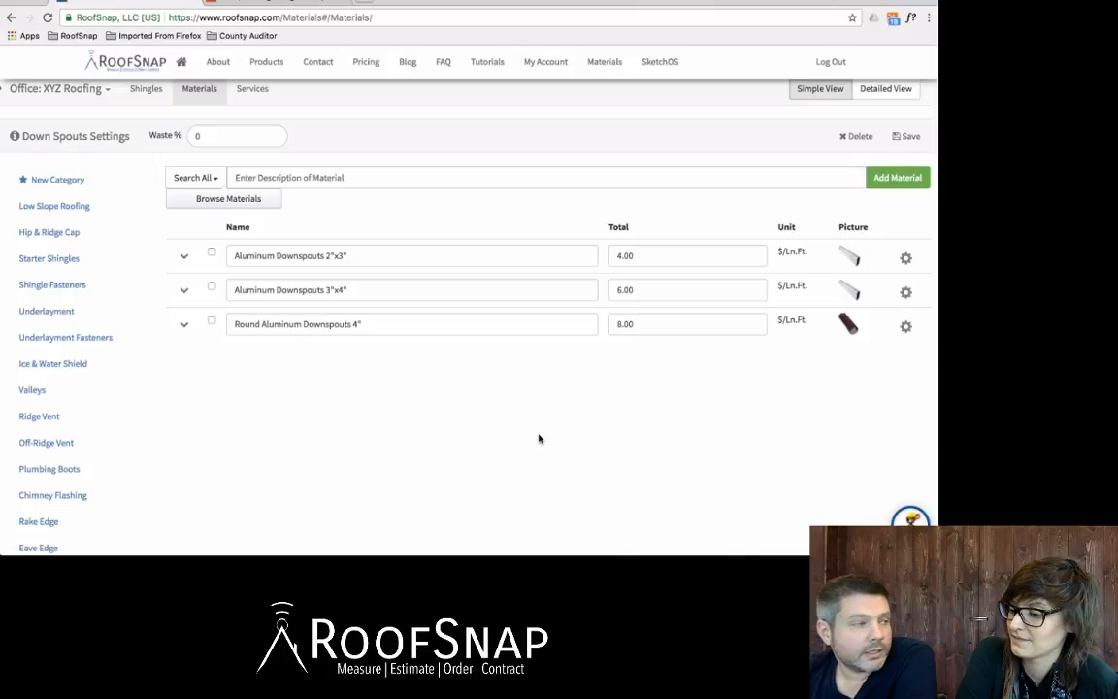